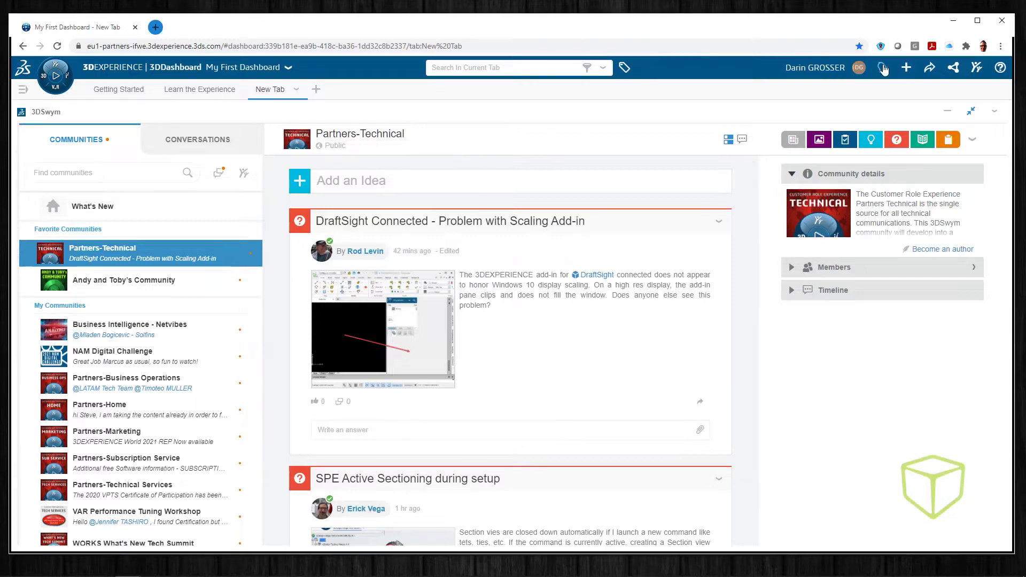
# Step: Open the per-app 3DNotification Center settings again after switching to the Rocket Project dashboard
pyautogui.click(883, 68)
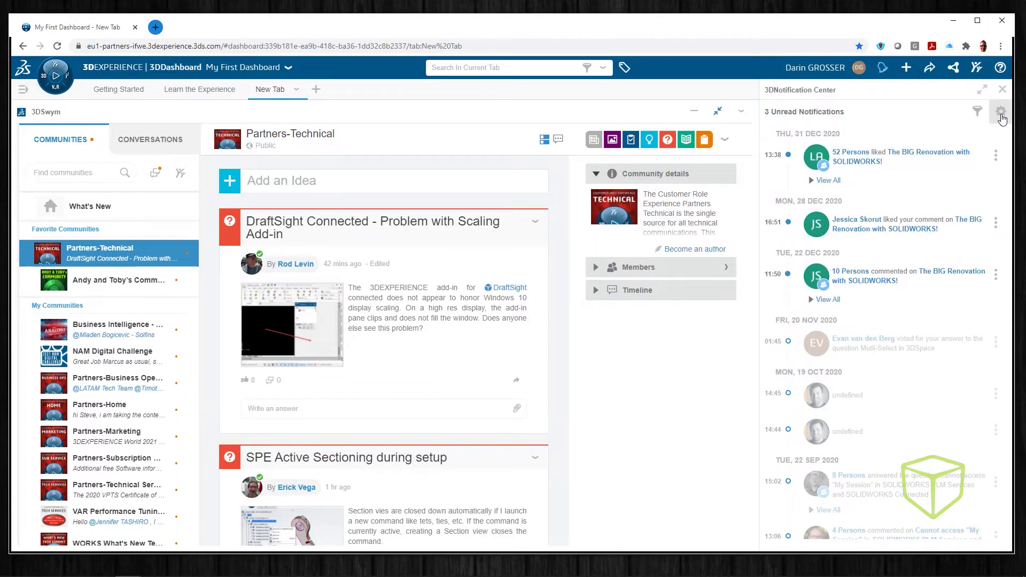
pyautogui.click(1002, 117)
pyautogui.click(959, 261)
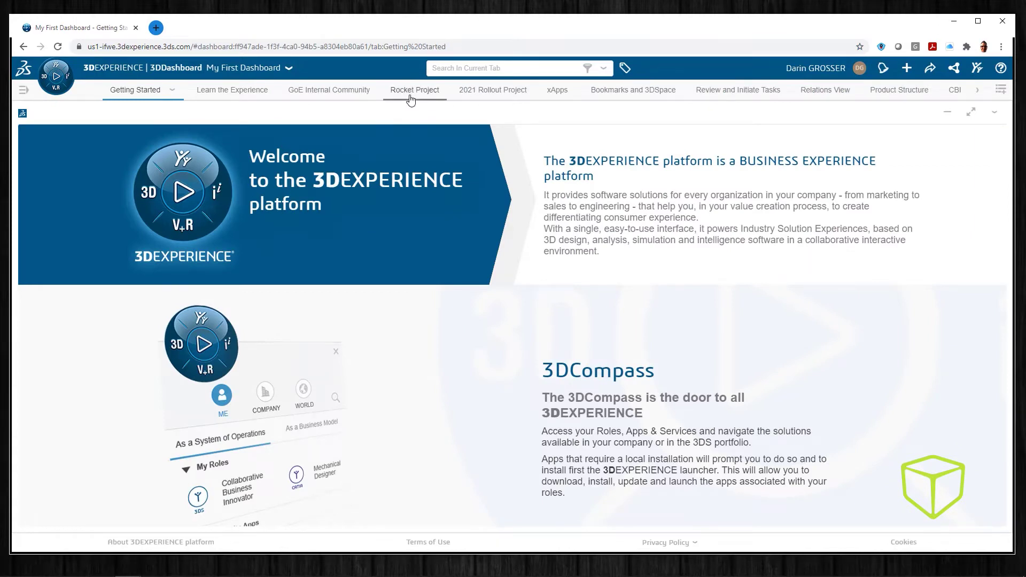
pyautogui.click(414, 90)
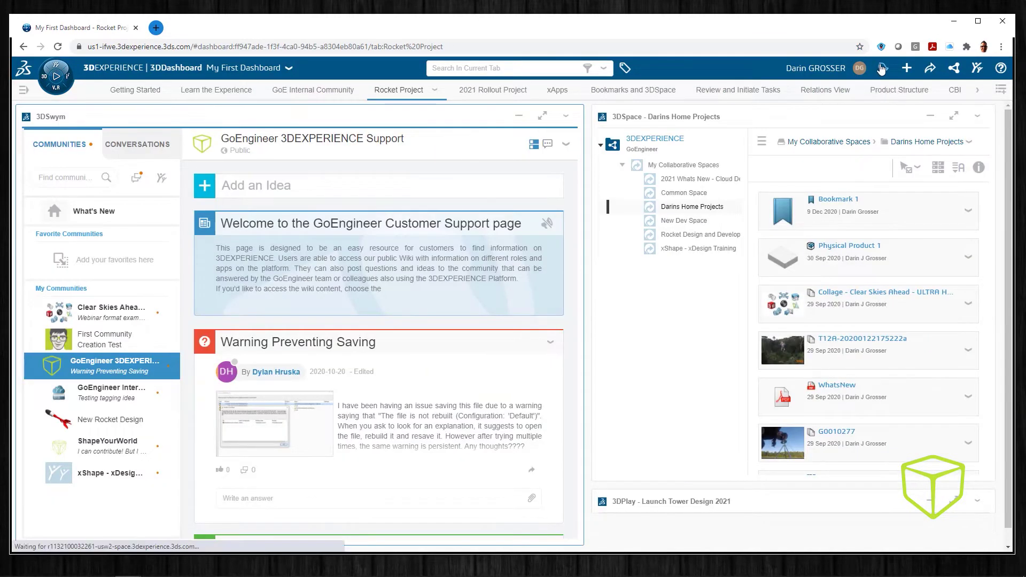
pyautogui.click(883, 68)
pyautogui.click(1001, 113)
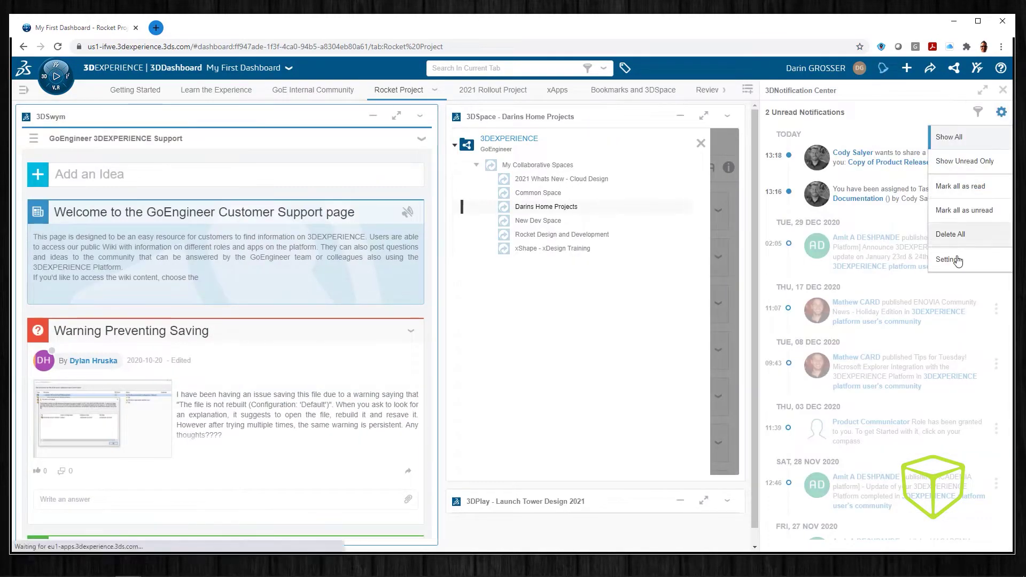
pyautogui.click(959, 262)
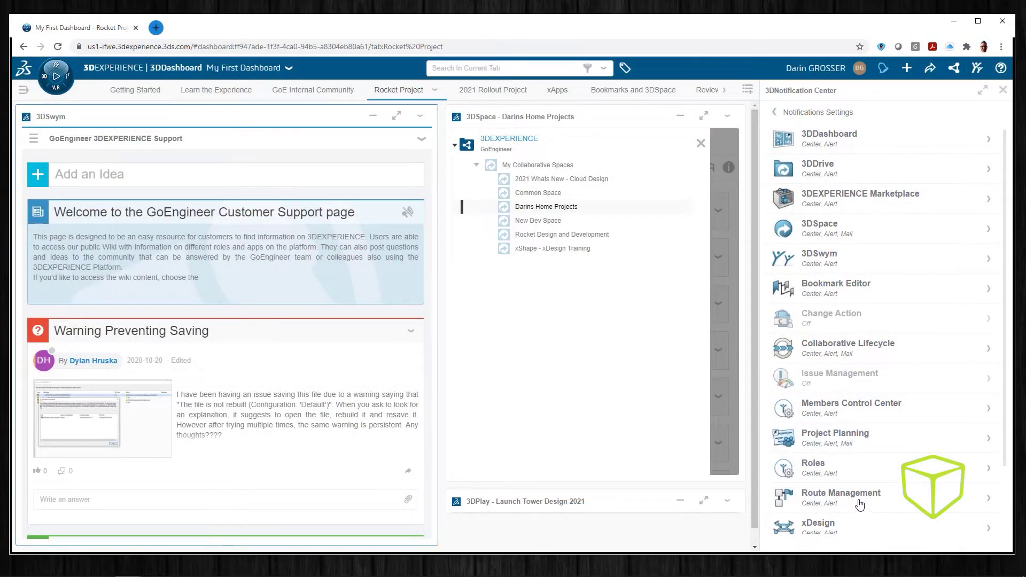
# Step: Review the 3DDashboard and 3DDrive notification settings, returning to the app list each time
pyautogui.click(990, 143)
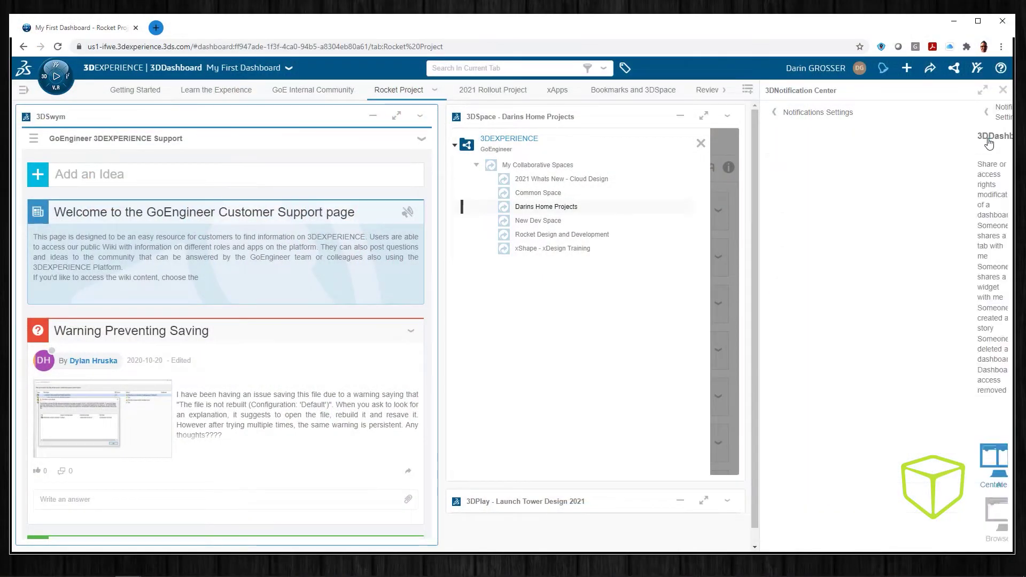
pyautogui.click(771, 113)
pyautogui.click(990, 173)
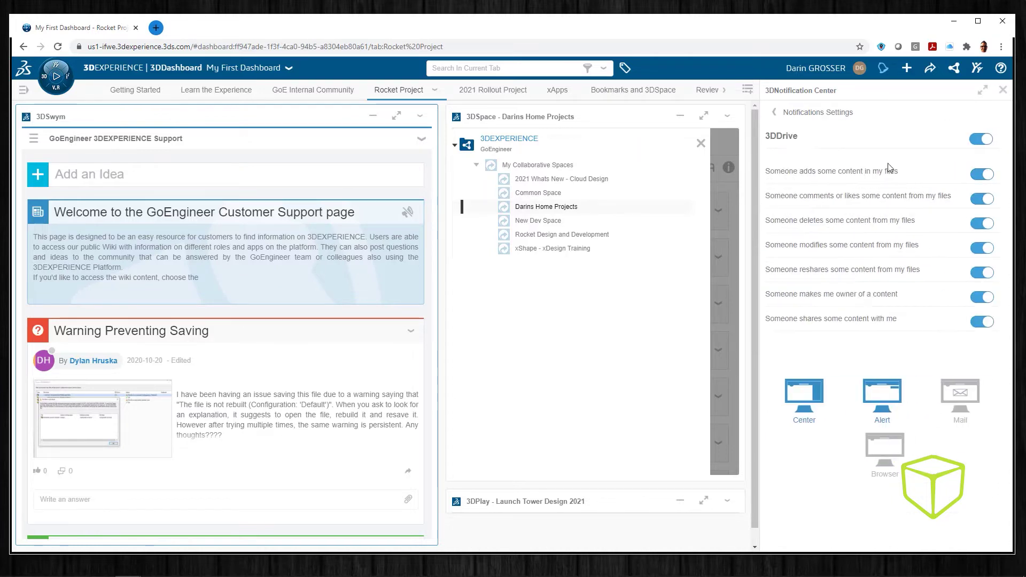
pyautogui.click(778, 114)
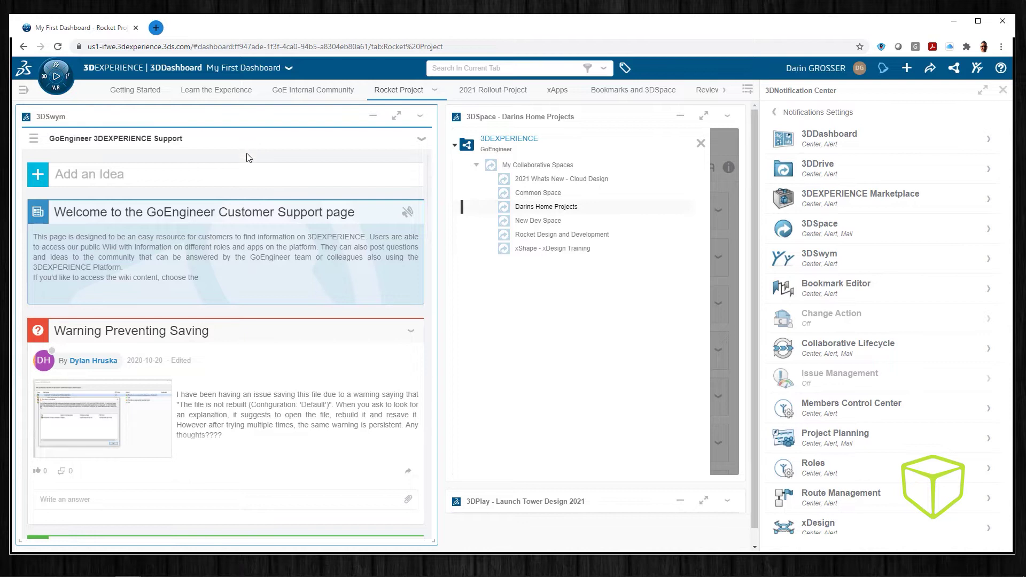
# Step: Enable Mail delivery in the 3DSwym notification settings
pyautogui.click(938, 259)
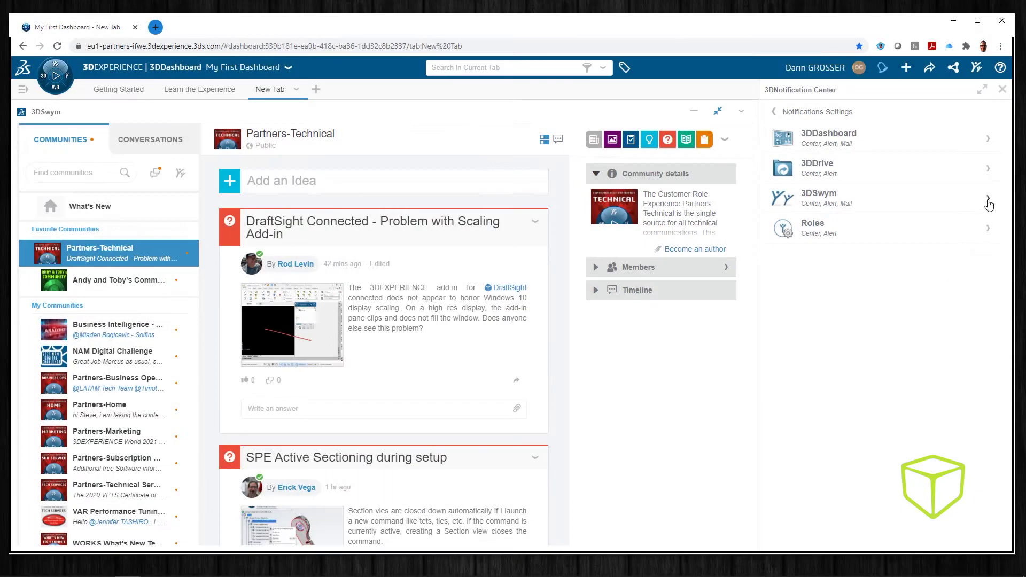
pyautogui.click(986, 202)
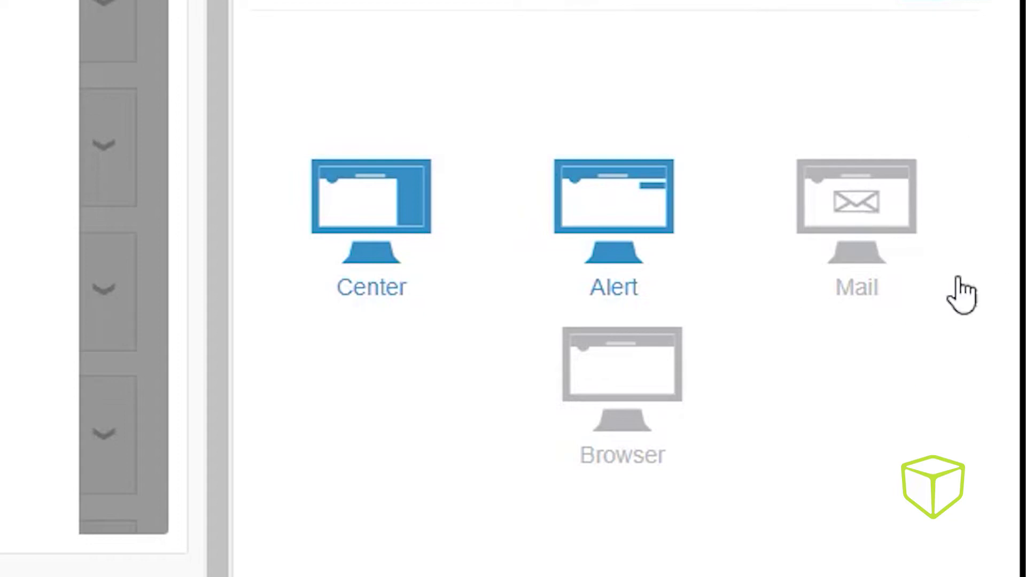
pyautogui.click(874, 218)
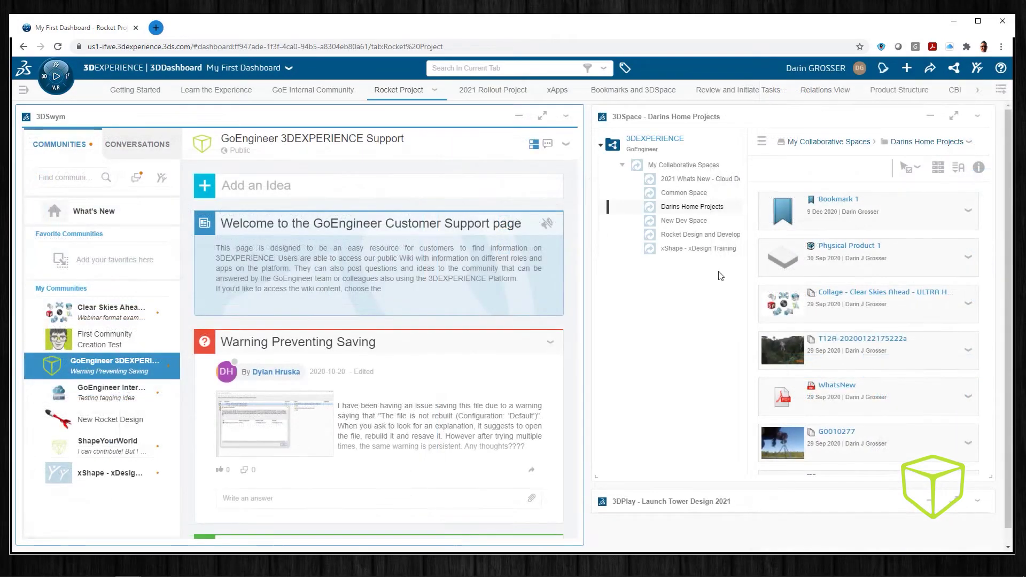
# Step: Show the two unread notifications in the 3DNotification Center panel
pyautogui.click(883, 70)
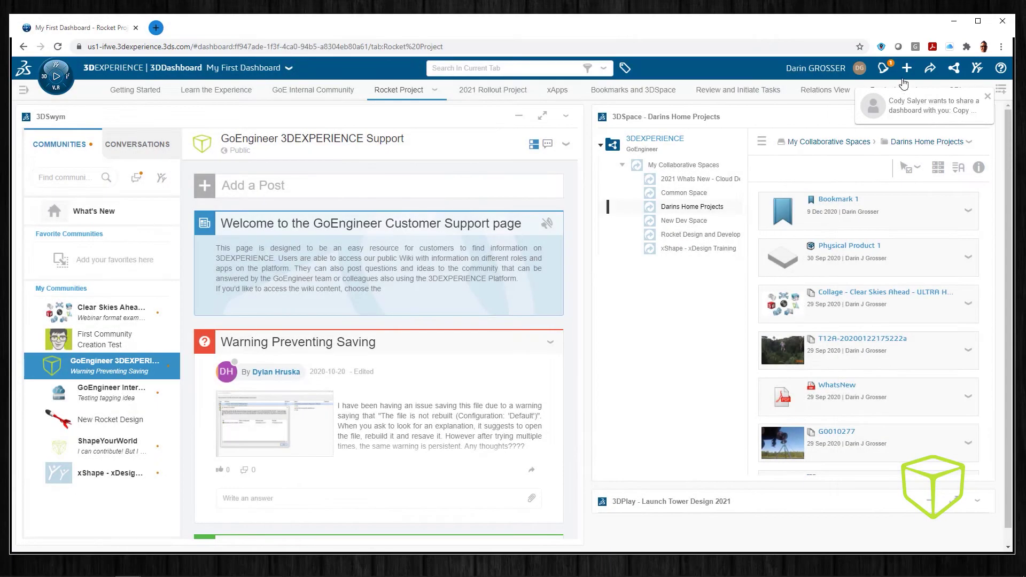
pyautogui.click(885, 71)
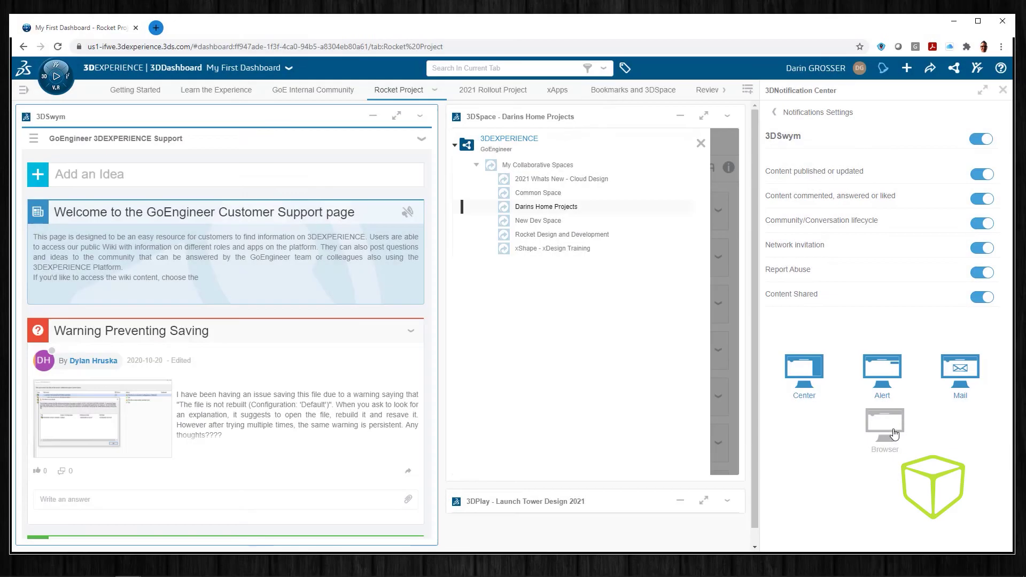
# Step: Turn on Browser delivery for 3DSwym notifications
pyautogui.click(884, 425)
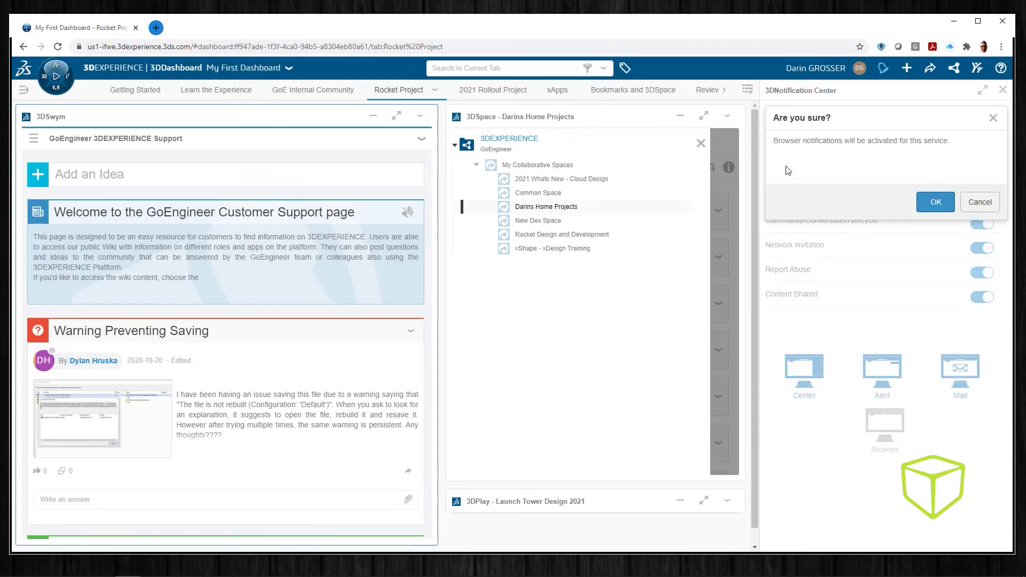
# Step: Confirm and allow 3DSwym browser notifications, then close the 3DNotification Center
pyautogui.click(935, 201)
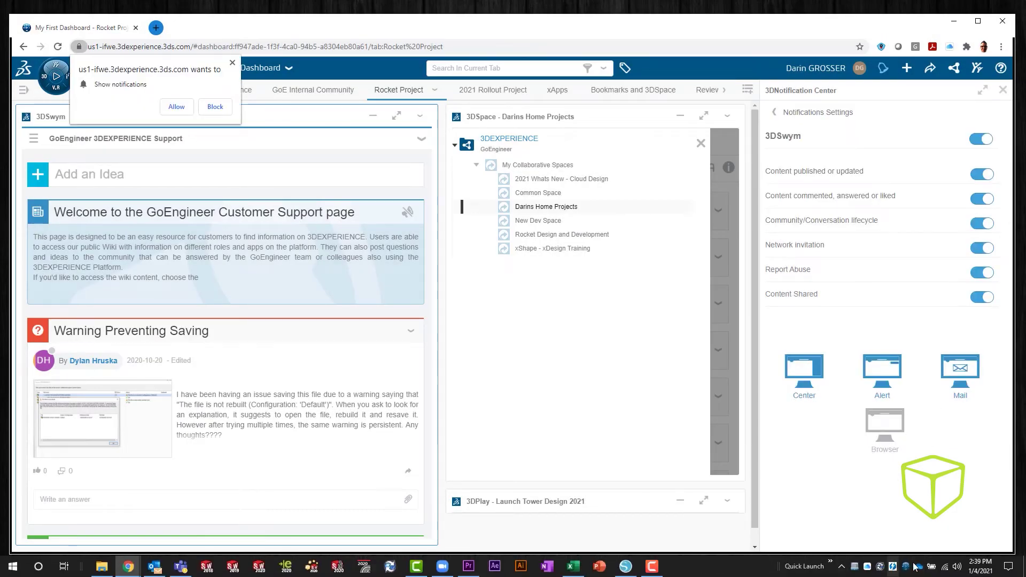
pyautogui.click(173, 107)
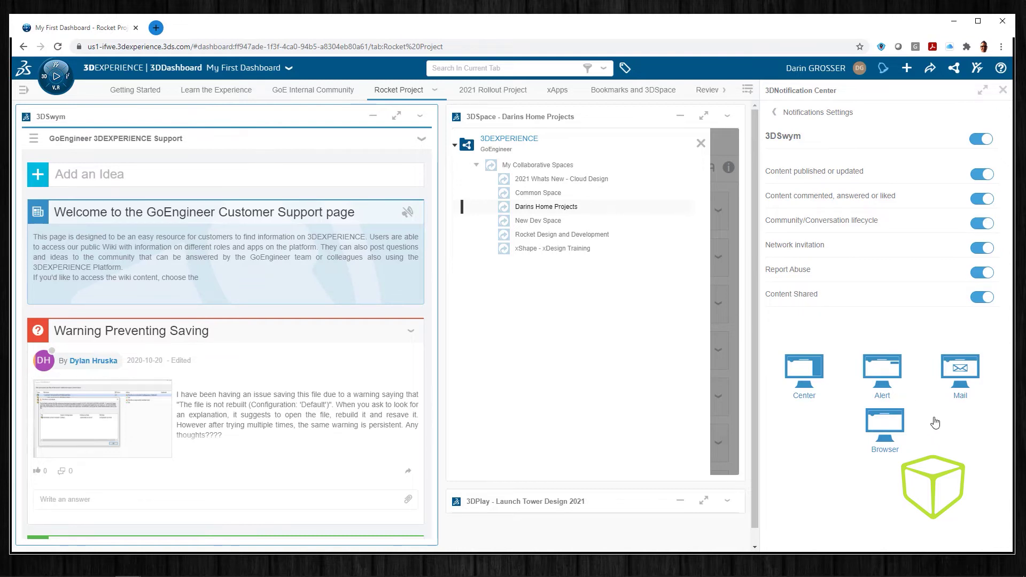
pyautogui.click(775, 113)
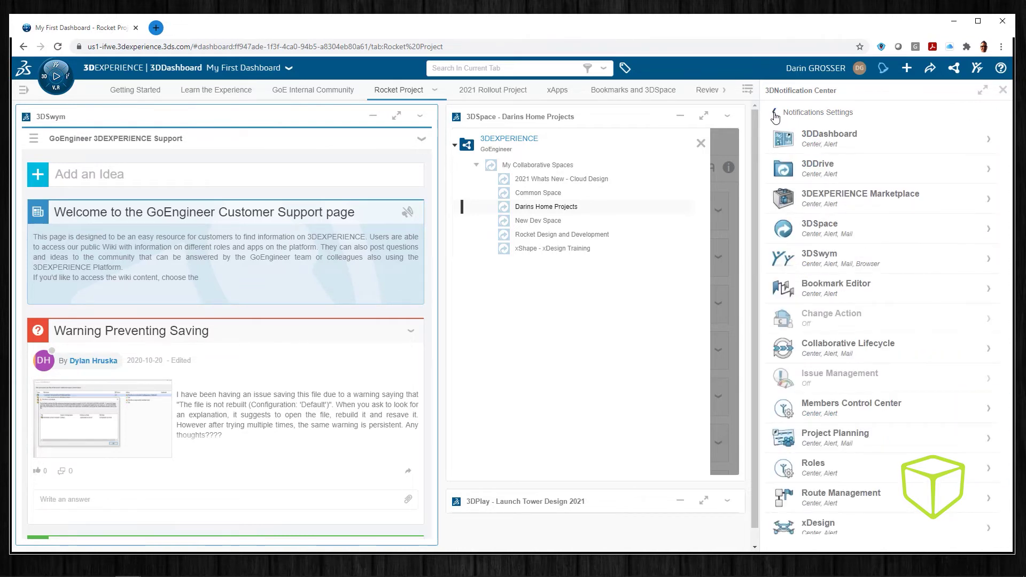
pyautogui.click(1004, 90)
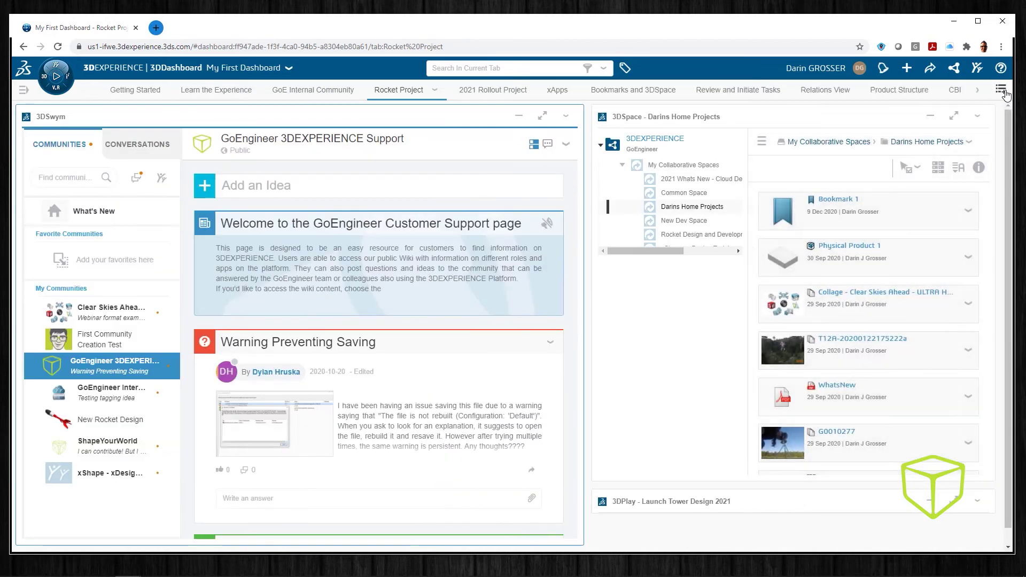
# Step: Subscribe to new GoEngineer 3DEXPERIENCE Support content and to activity on the Testing tagging idea post
pyautogui.click(566, 144)
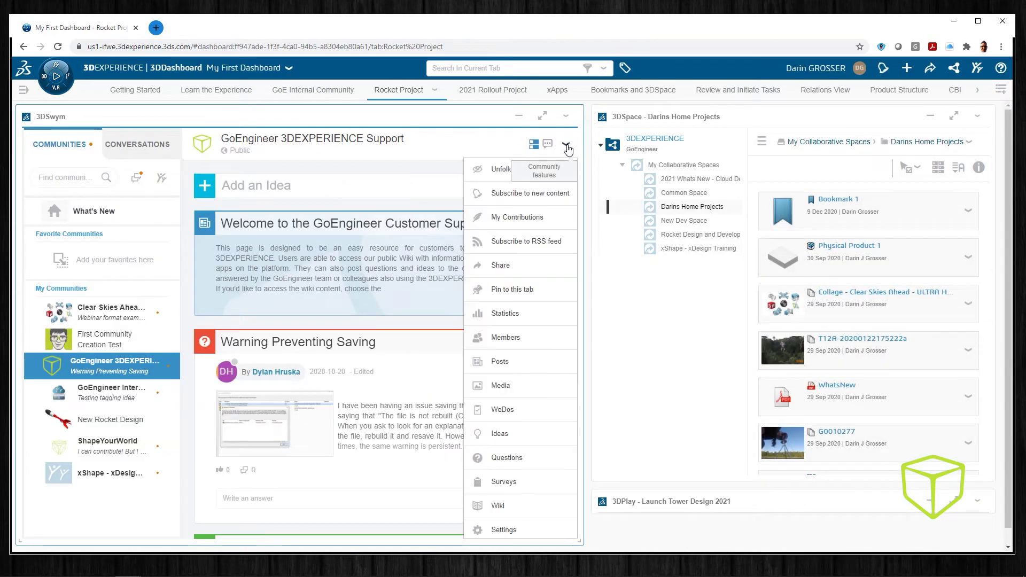
pyautogui.click(525, 194)
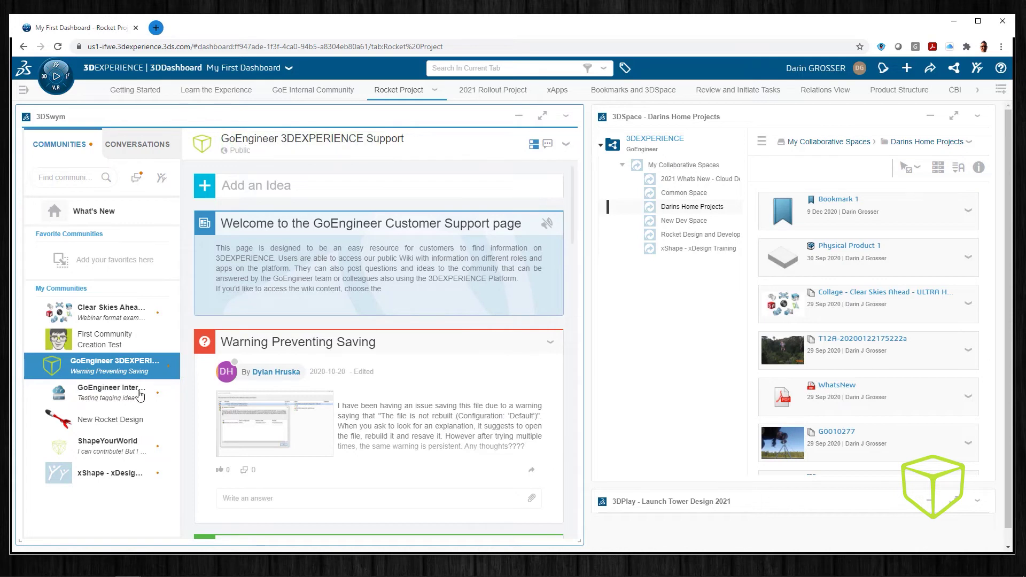
pyautogui.click(113, 391)
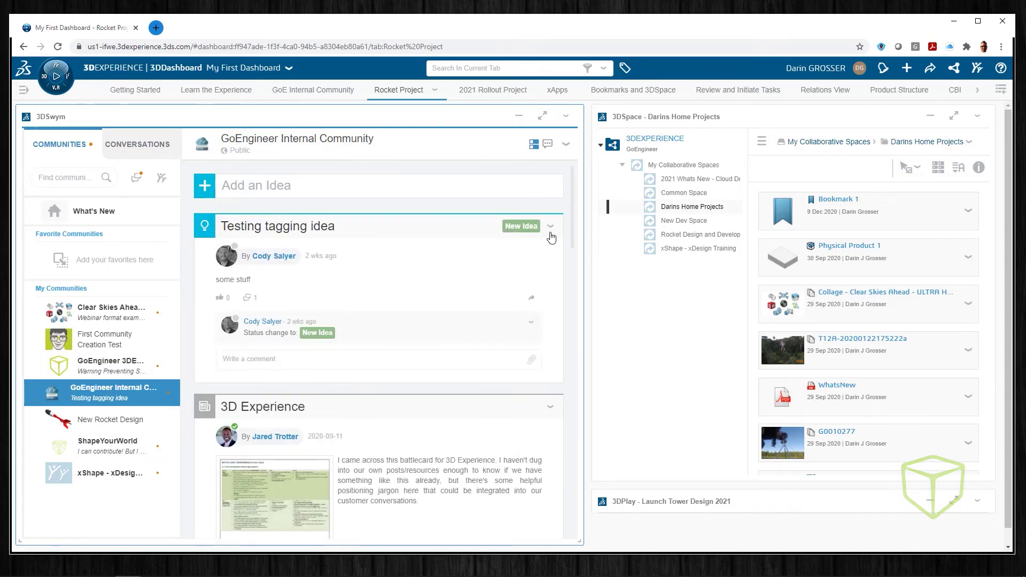
pyautogui.click(550, 227)
pyautogui.click(492, 276)
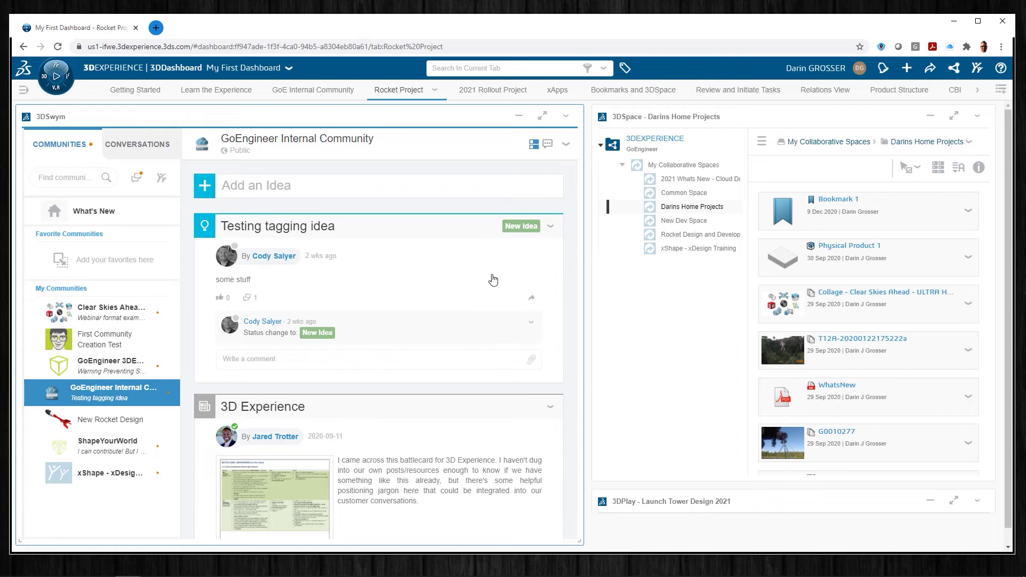
pyautogui.scroll(-5, 281, 281)
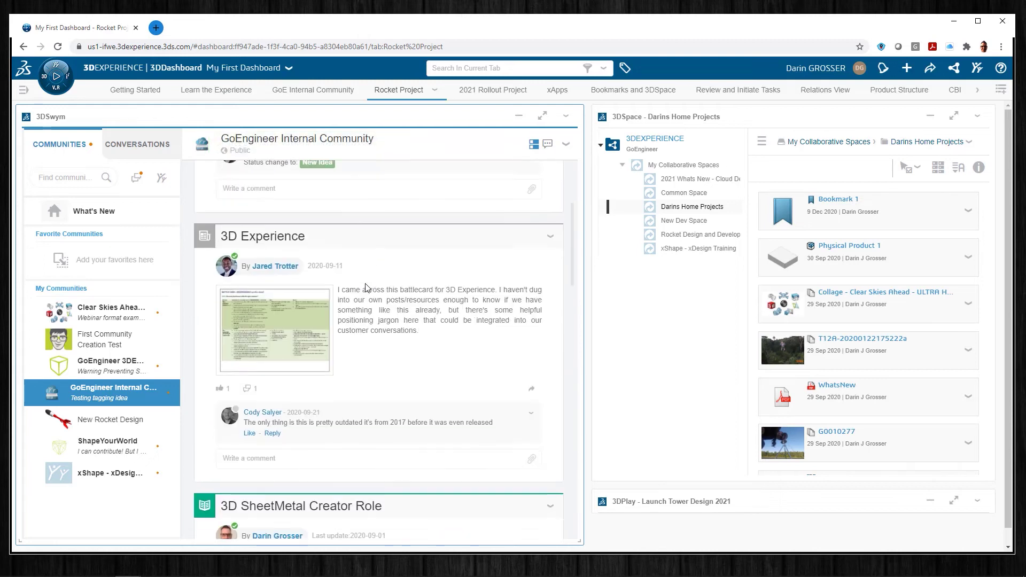
pyautogui.scroll(-5, 337, 284)
pyautogui.scroll(-5, 394, 287)
pyautogui.scroll(-2, 394, 287)
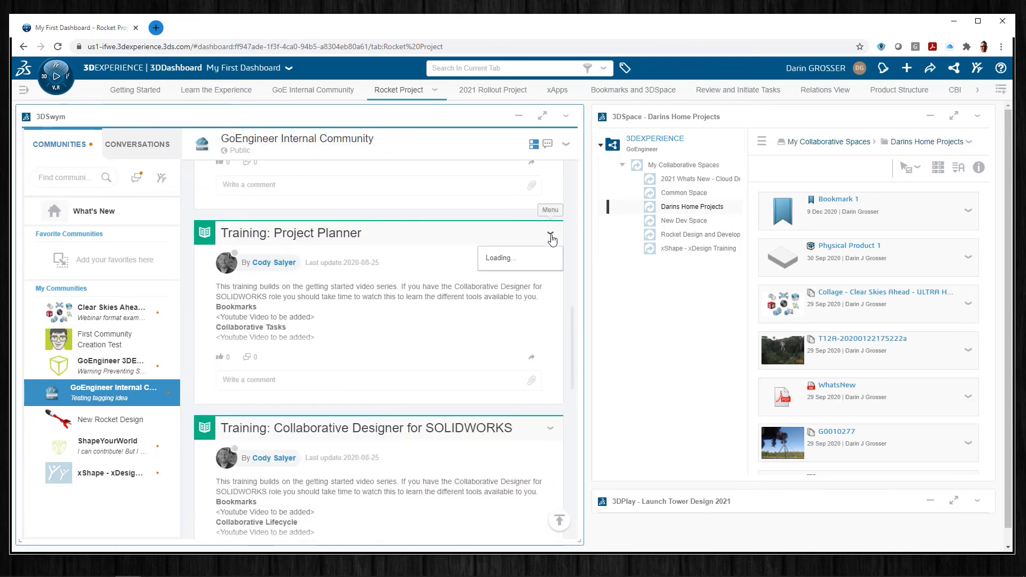